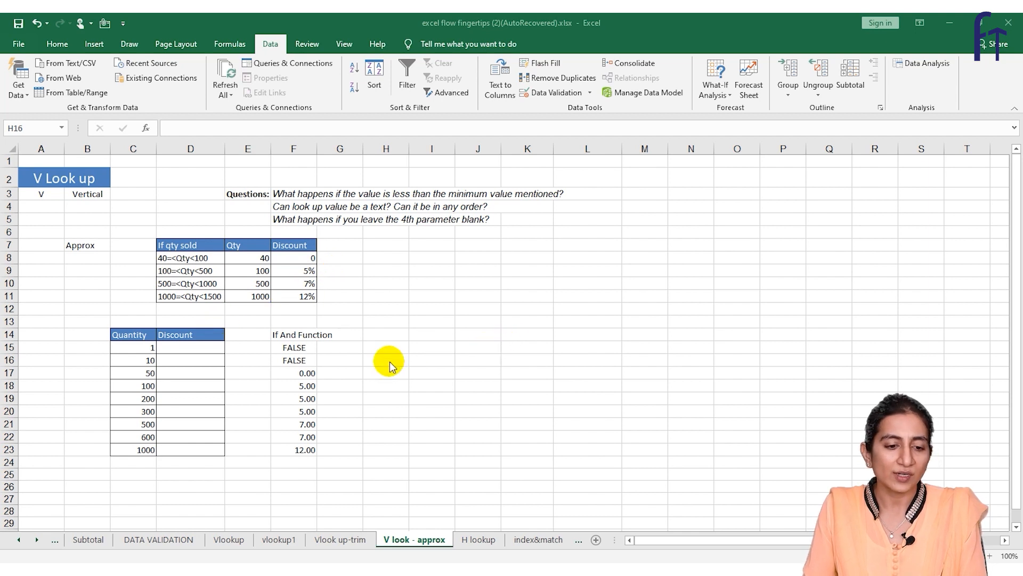
Examine the nested IF and AND discount formula in cell F15.
click(294, 347)
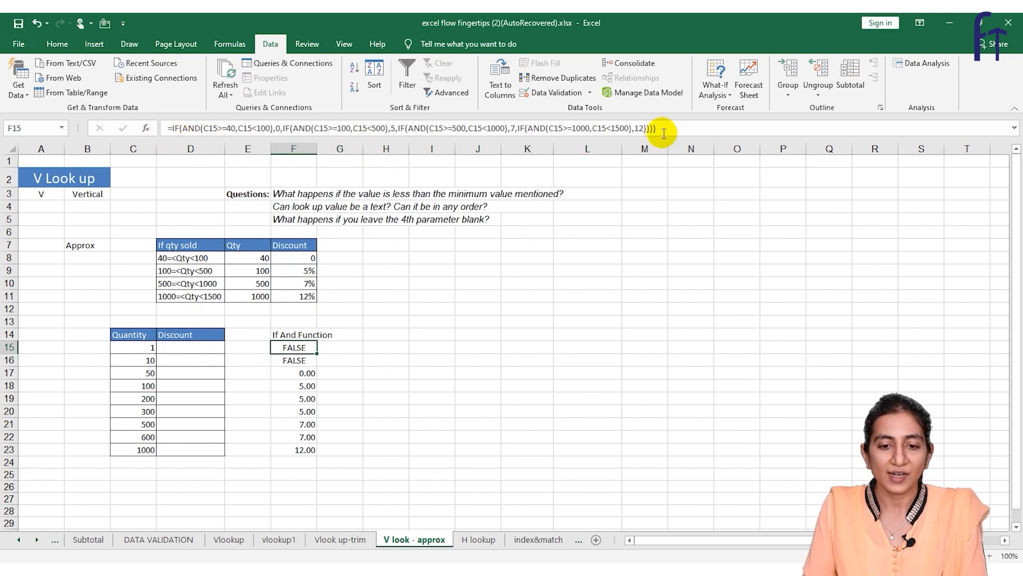
click(350, 346)
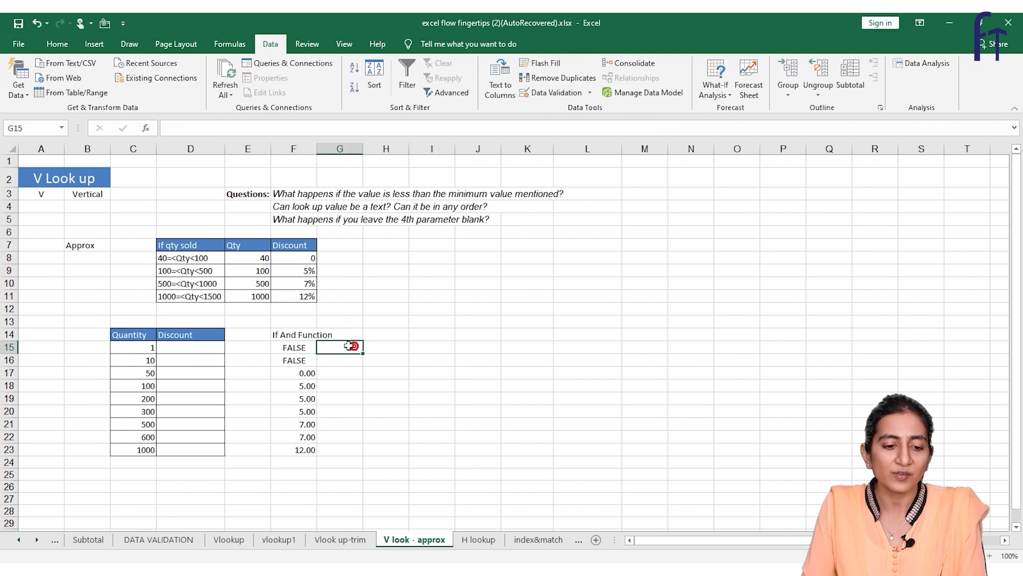
click(305, 350)
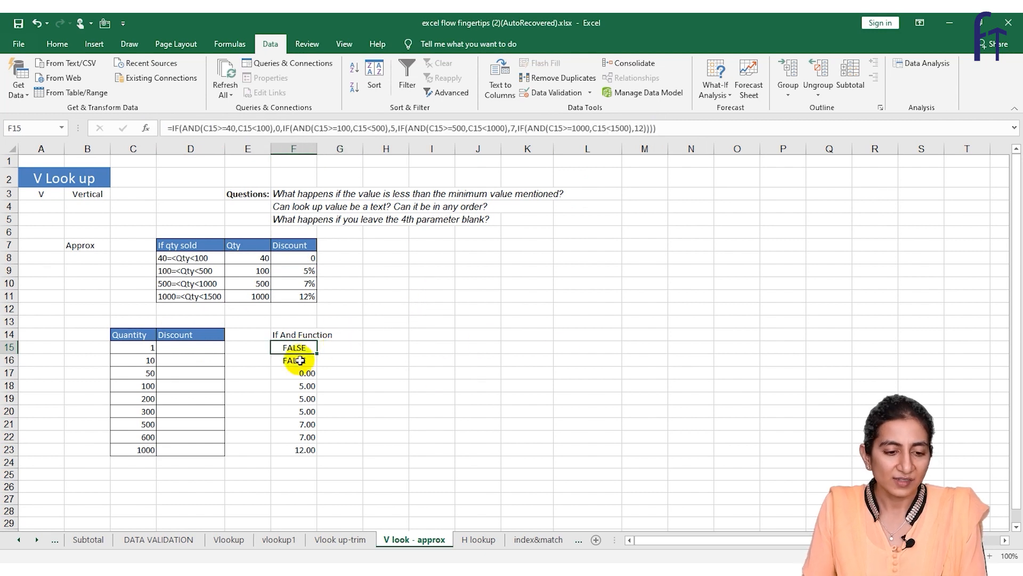
Enter =VLOOKUP(C15,E7:F11,2,1) in D15 to look up the discount for quantity 1 by approximate match.
click(198, 345)
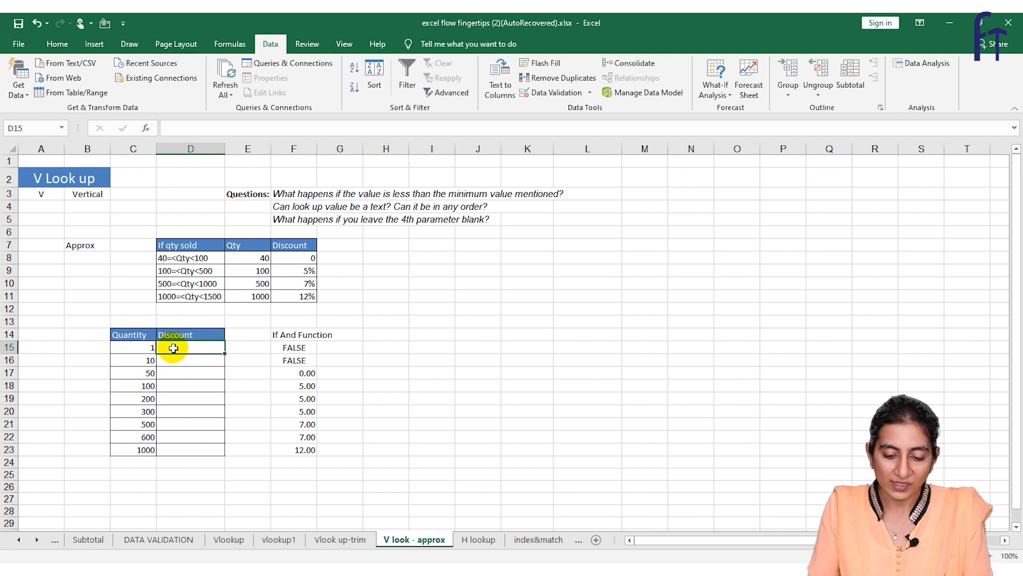
text(=)
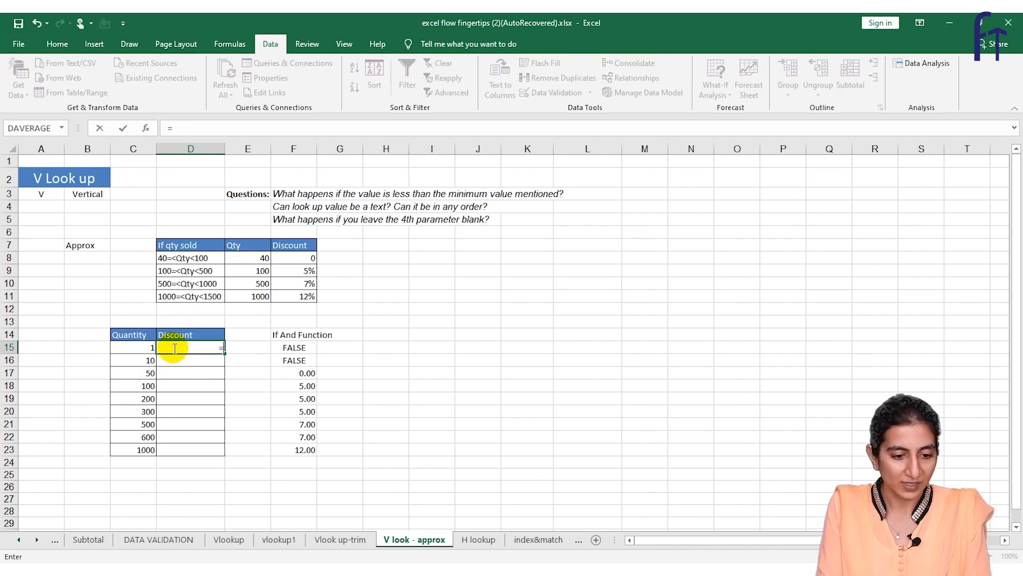
text(VLOOKUP()
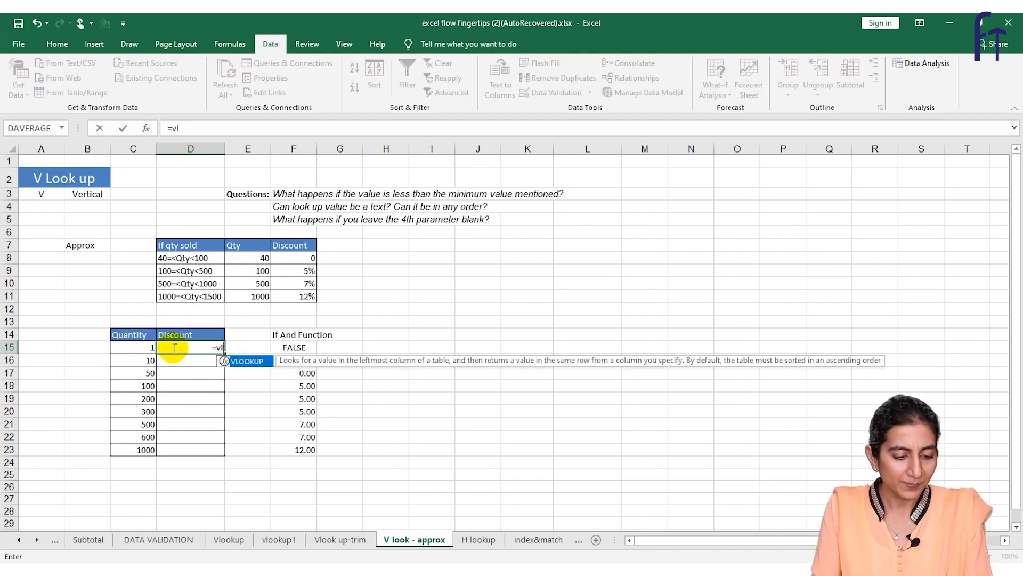
click(122, 348)
text(,)
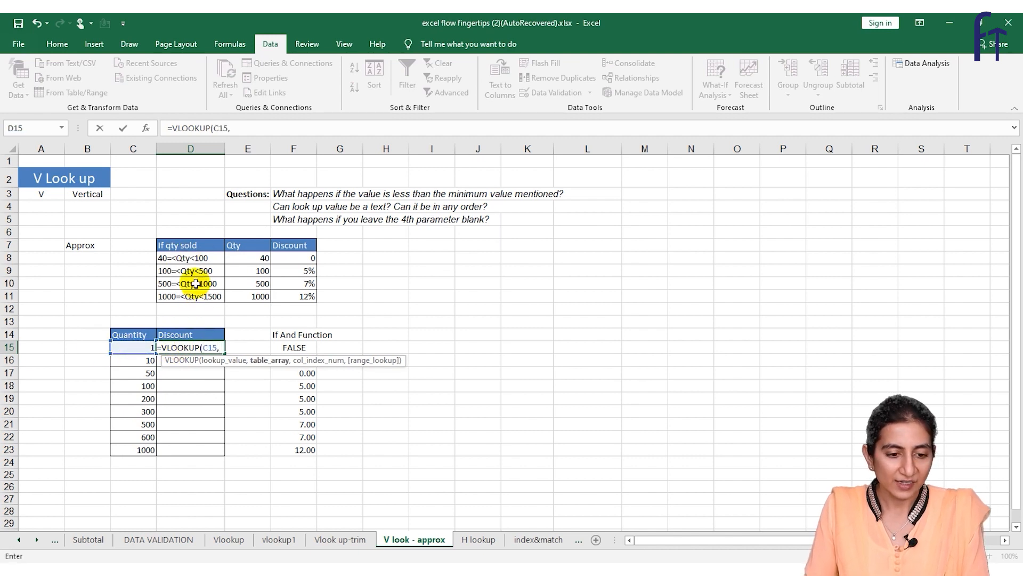
drag(248, 249, 299, 296)
text(,2,)
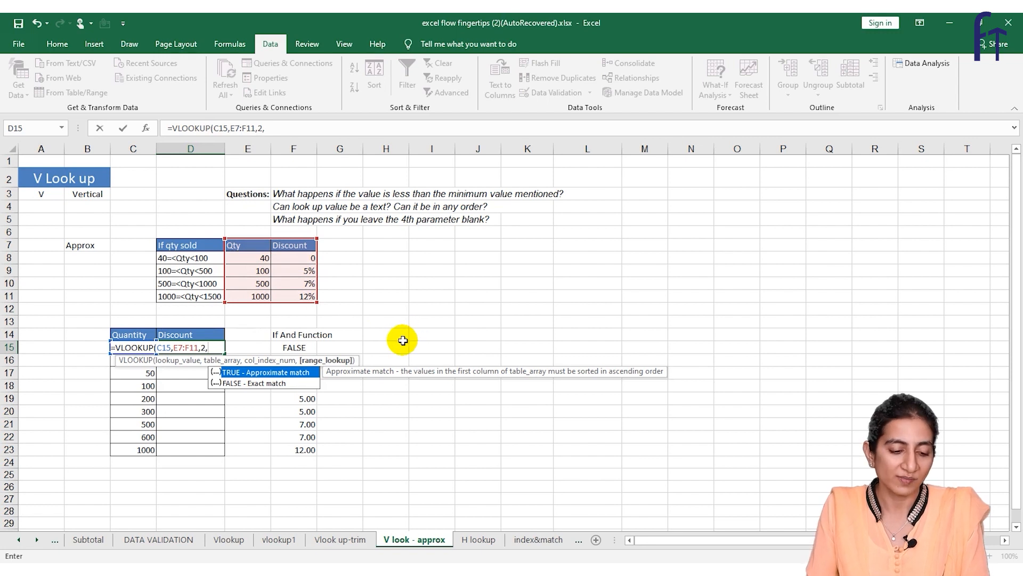
text(1))
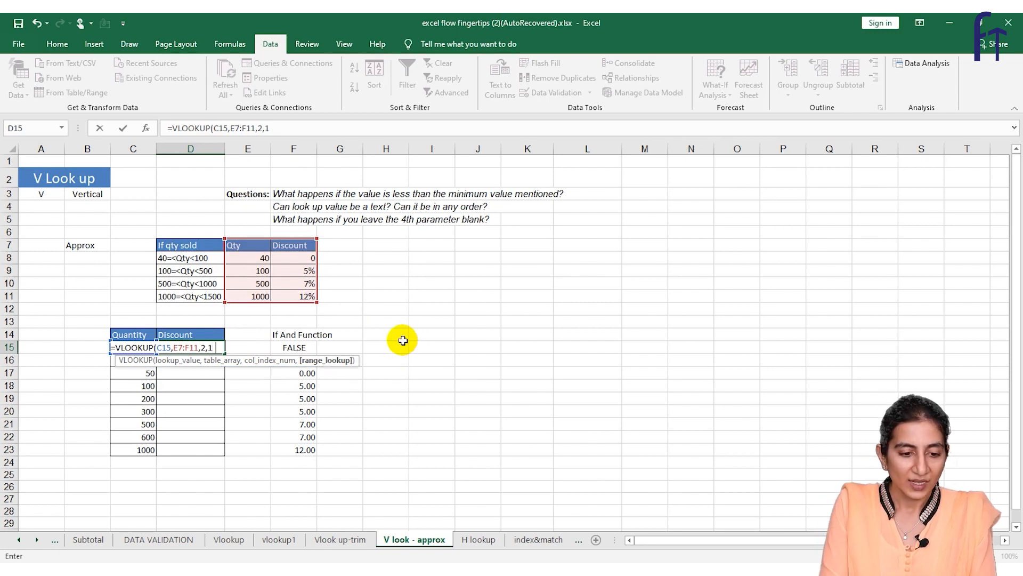
key(Return)
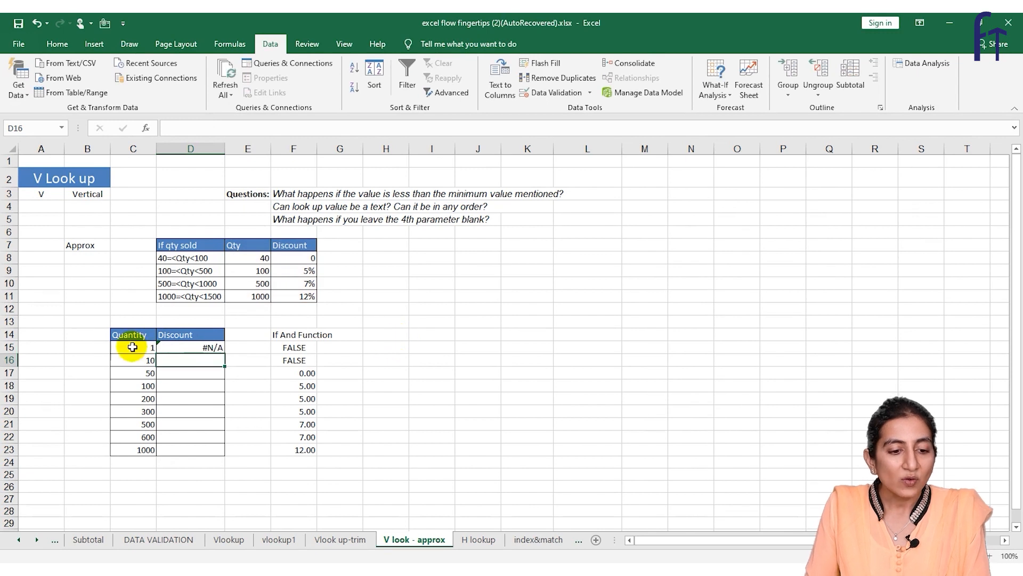
Enter #NA in M3 as the answer to the question about values below the minimum.
click(243, 257)
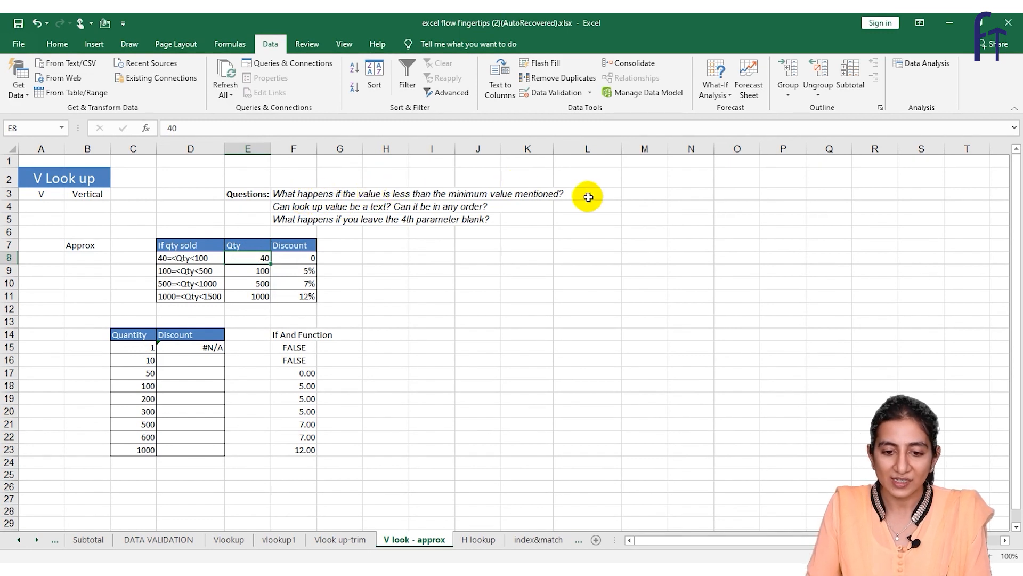
click(636, 194)
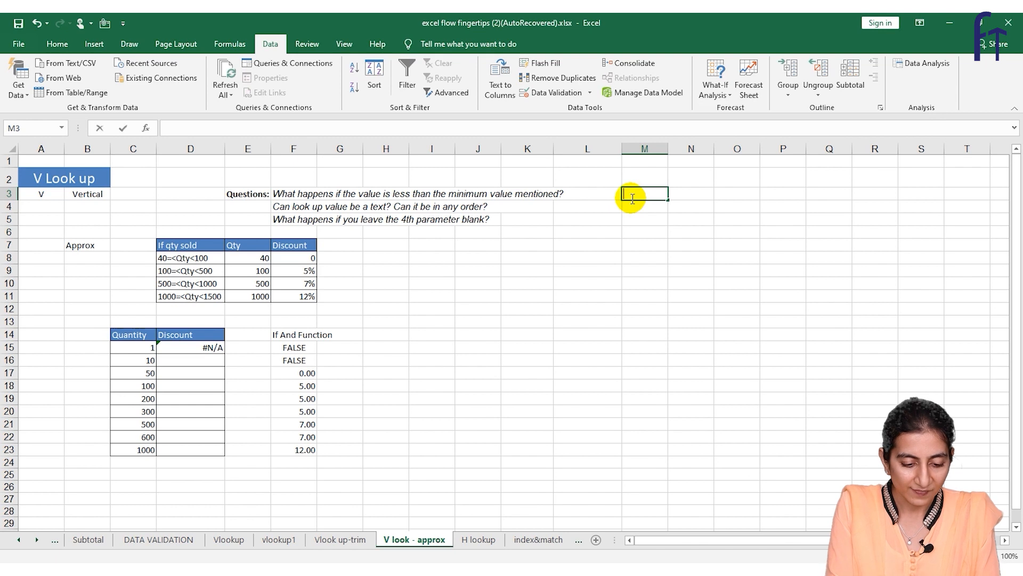
text(#NA)
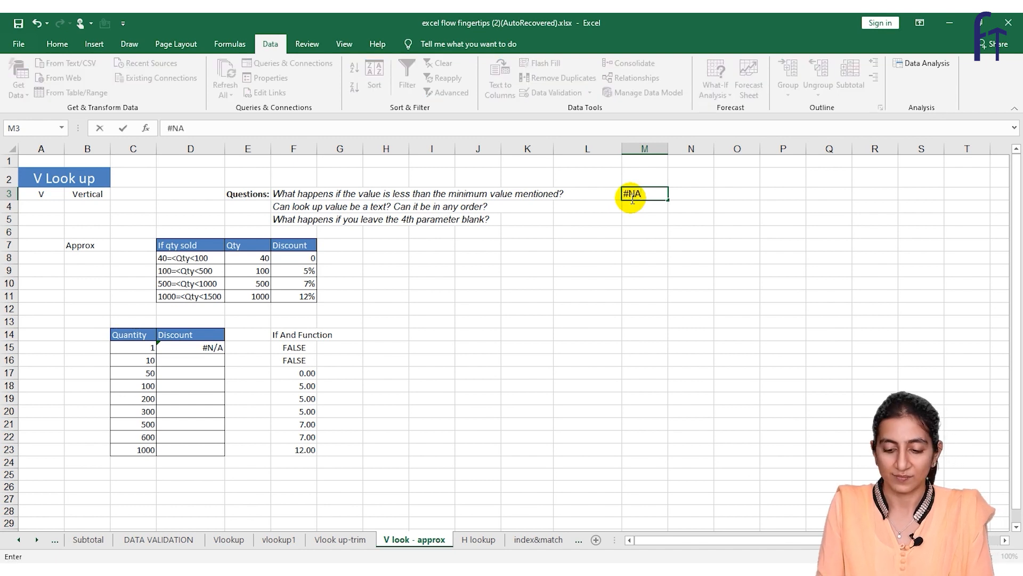
key(Return)
Enter =VLOOKUP(C17,E7:F11,2,1) in D17 to look up the discount for quantity 50 by approximate match.
click(208, 359)
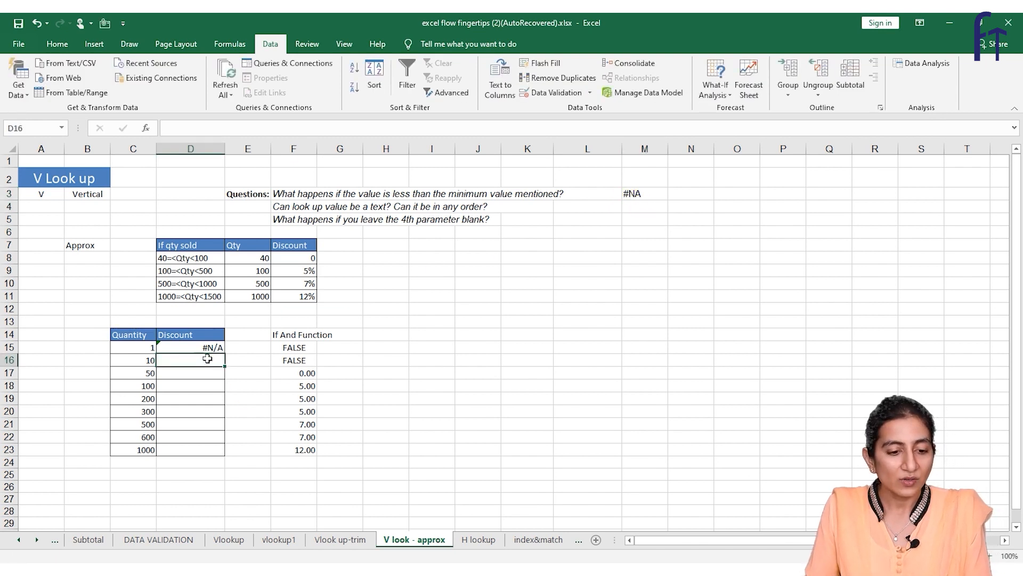
key(Down)
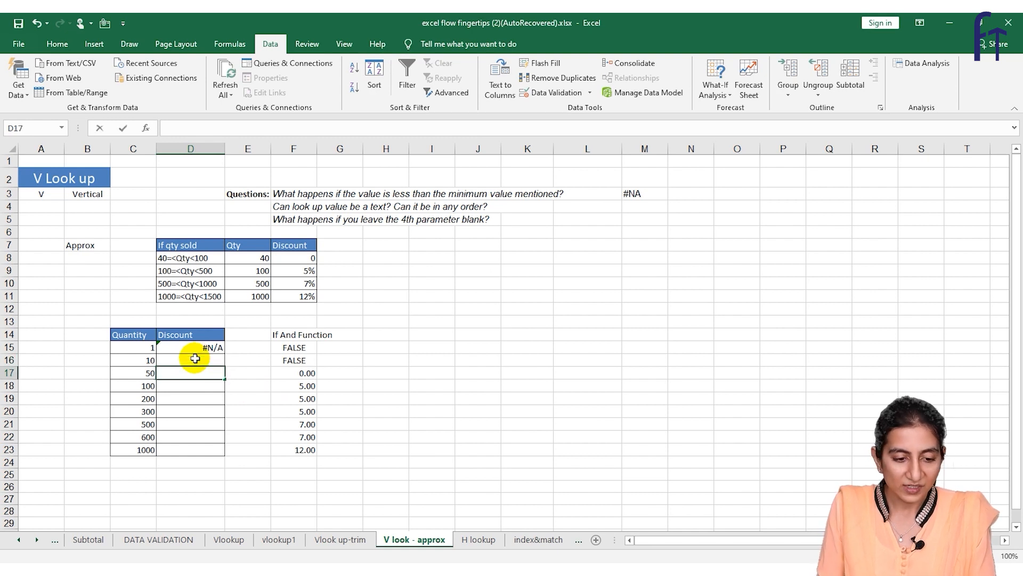
text(=VLOOKUP()
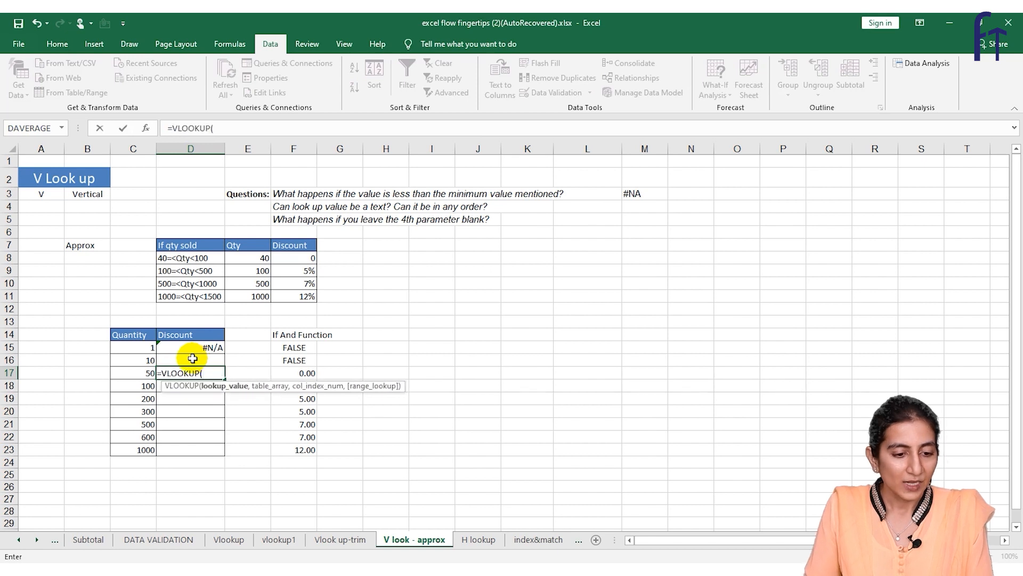
click(142, 372)
text(,)
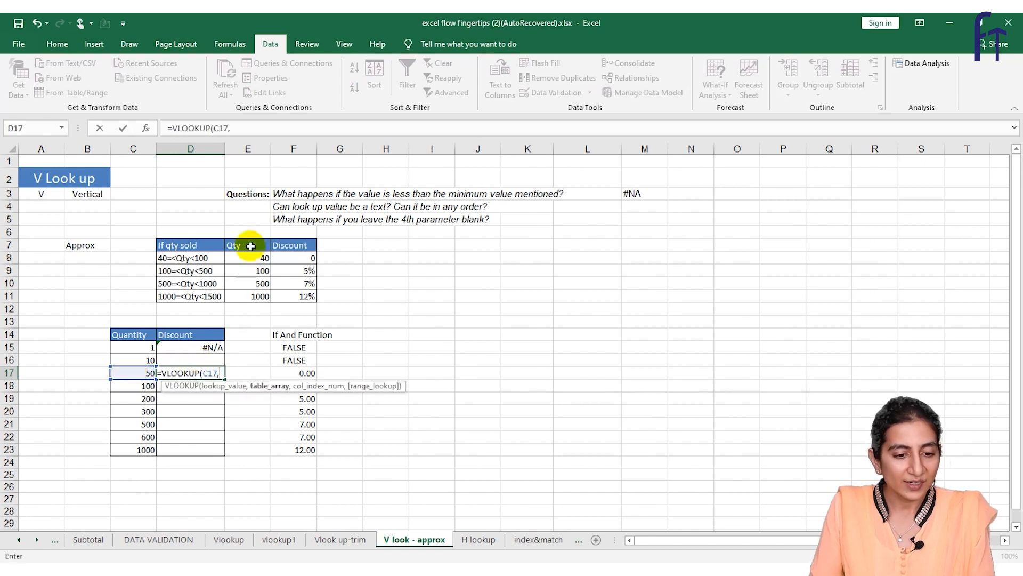
drag(244, 243, 276, 297)
text(,2,)
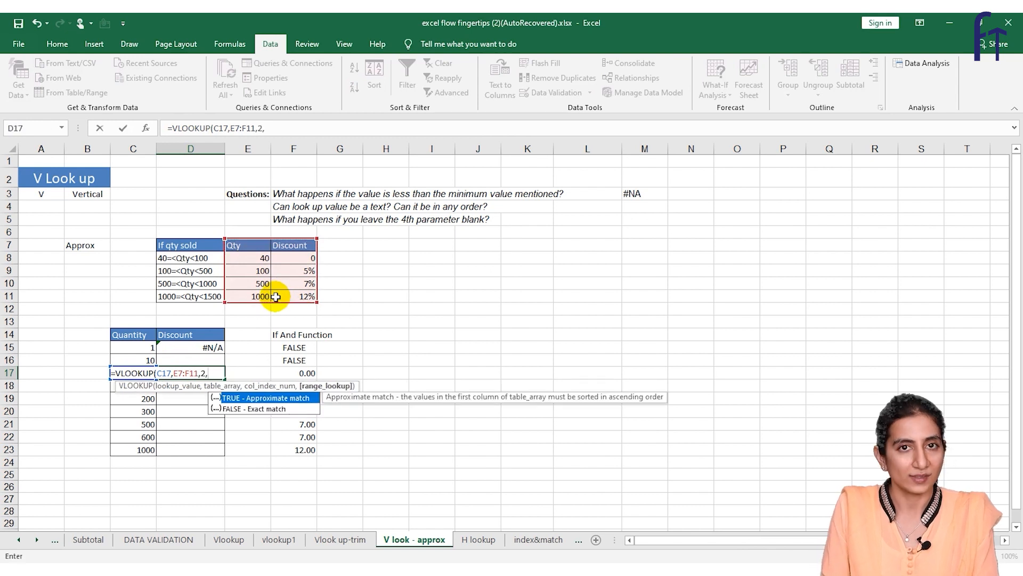
text(1))
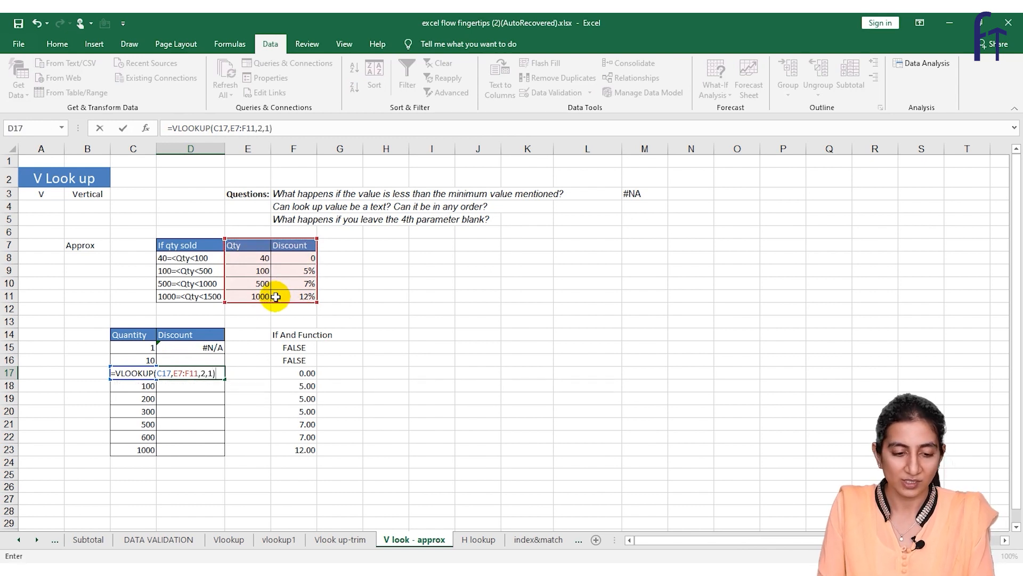
key(Return)
Compare the quantities 50 and 100 with their matching tiers in the discount table.
click(143, 373)
click(179, 374)
click(276, 261)
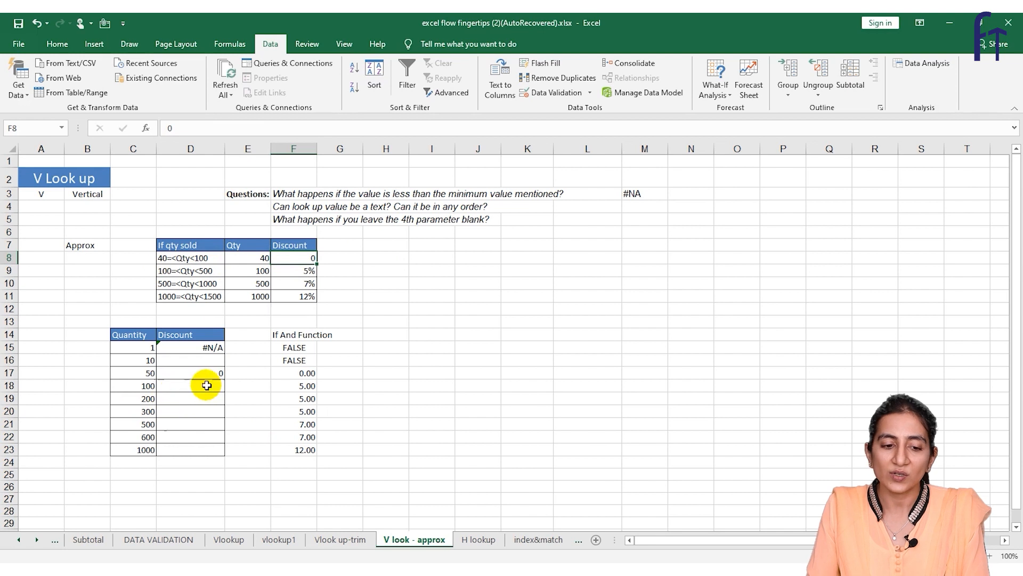
click(140, 385)
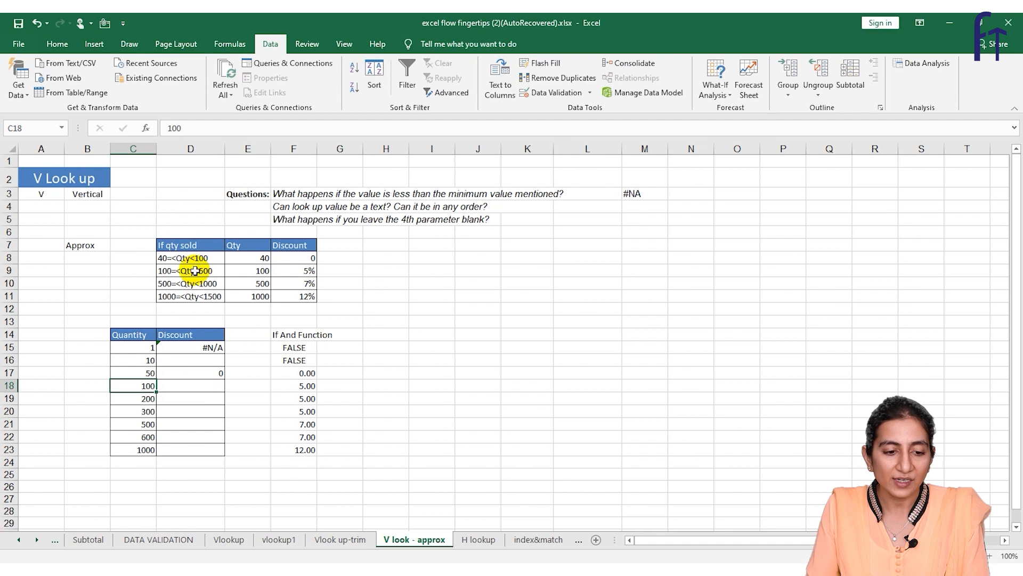
drag(165, 270, 300, 271)
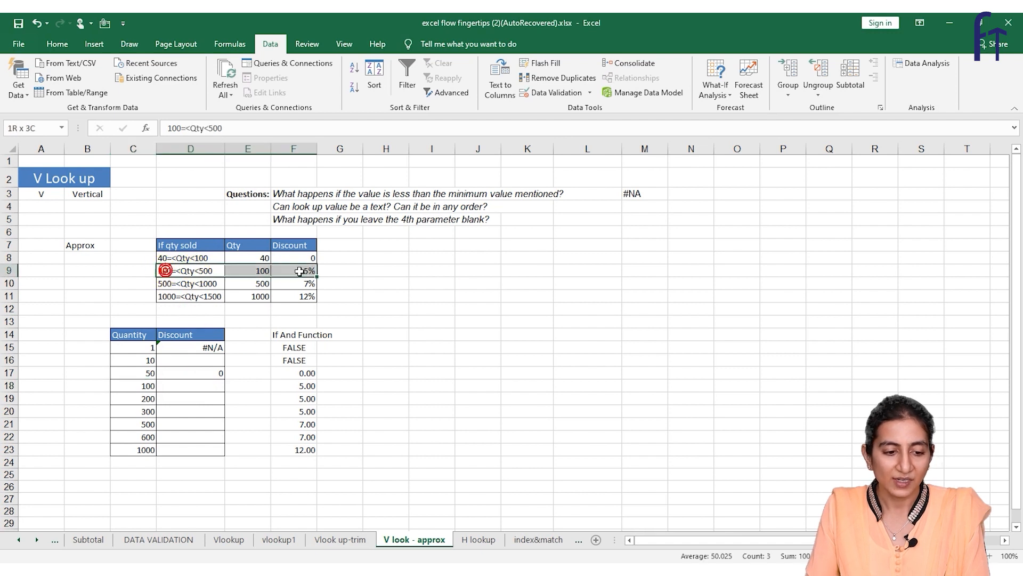
Copy the D17 lookup formula down to D18 for quantity 100.
click(197, 381)
click(215, 368)
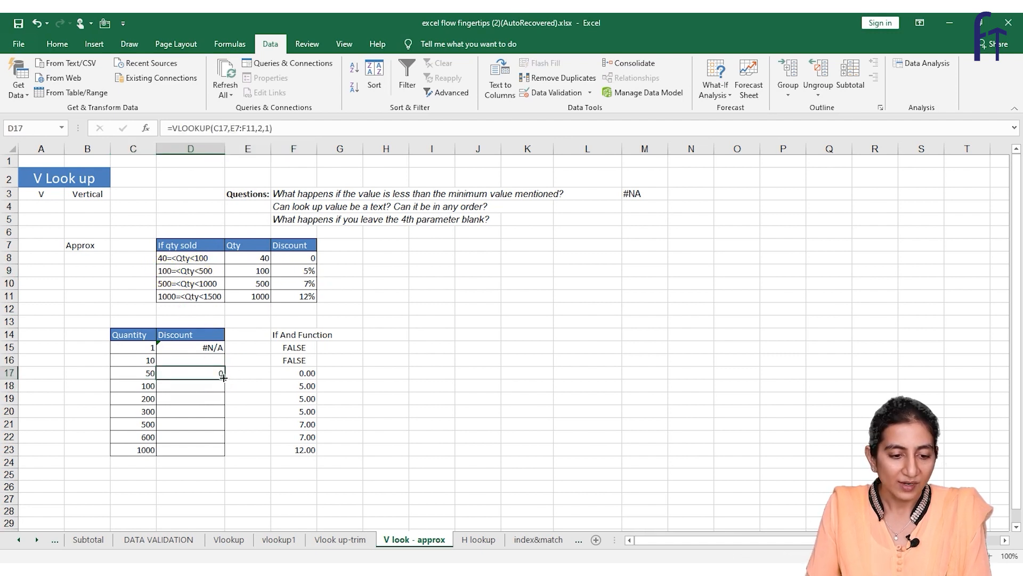
drag(223, 378, 221, 387)
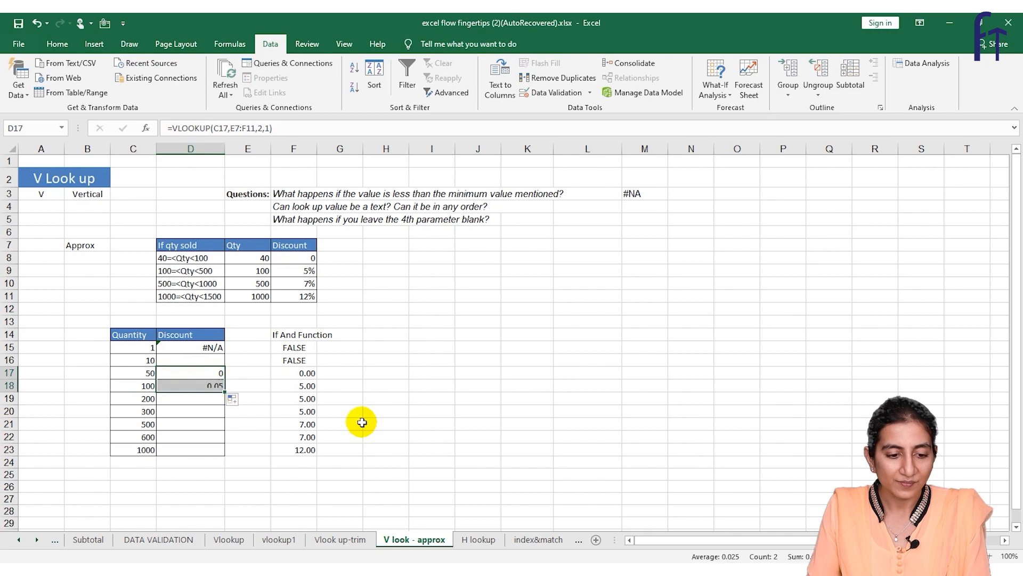
click(195, 404)
click(211, 382)
Lock the table range in D17's formula as the absolute reference $E$7:$F$11.
click(182, 371)
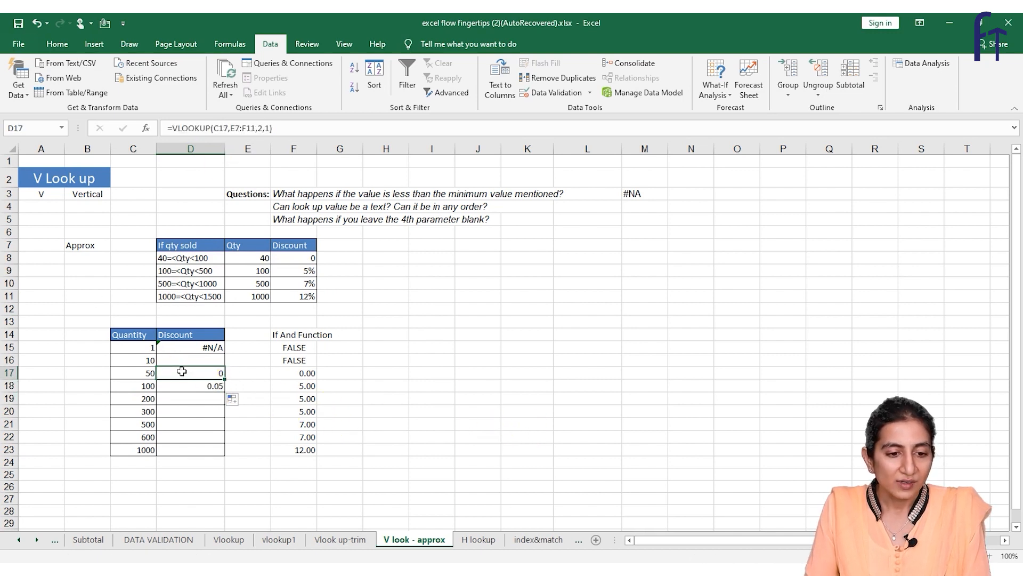
click(241, 128)
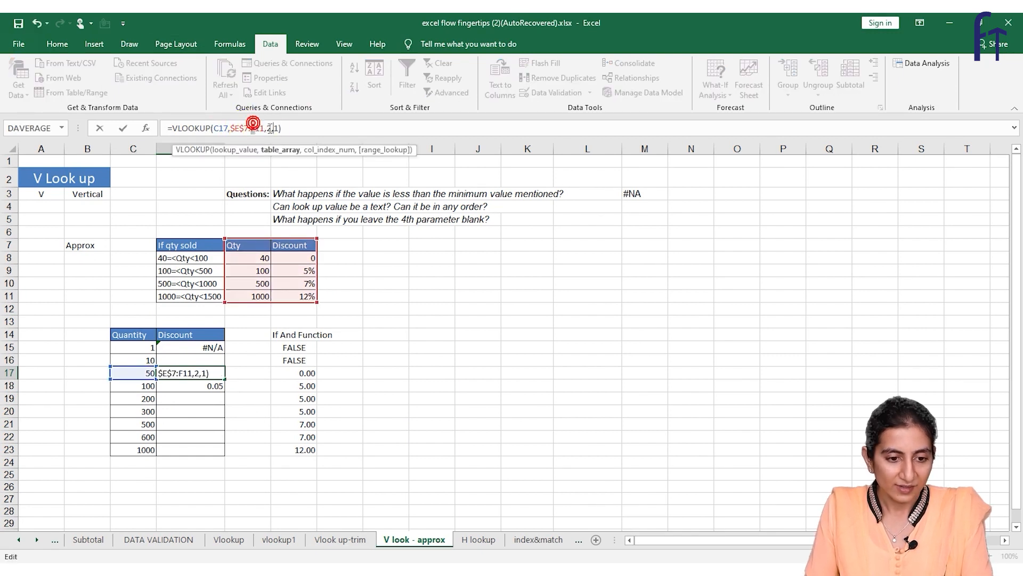
key(F4)
click(319, 135)
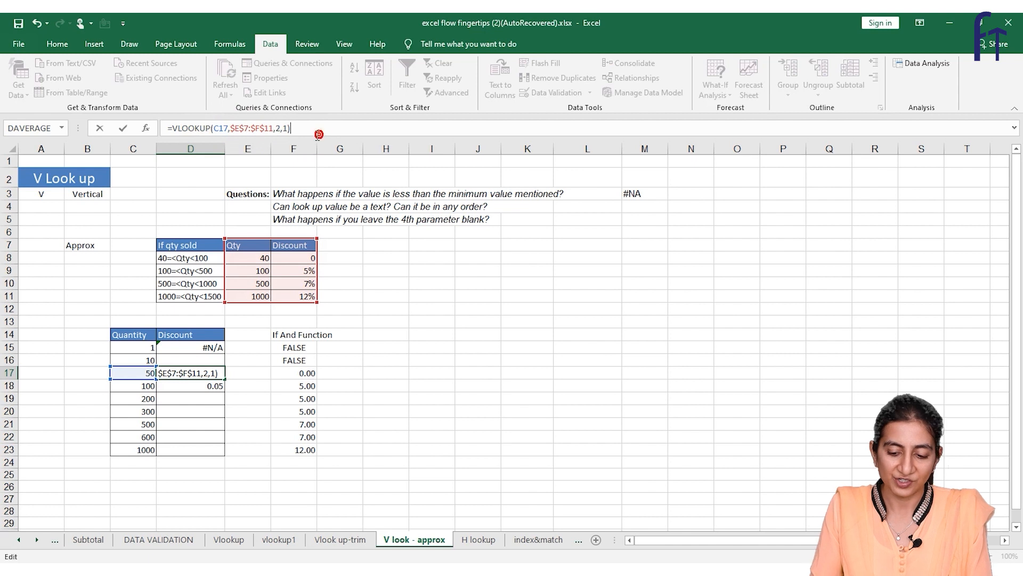
key(Return)
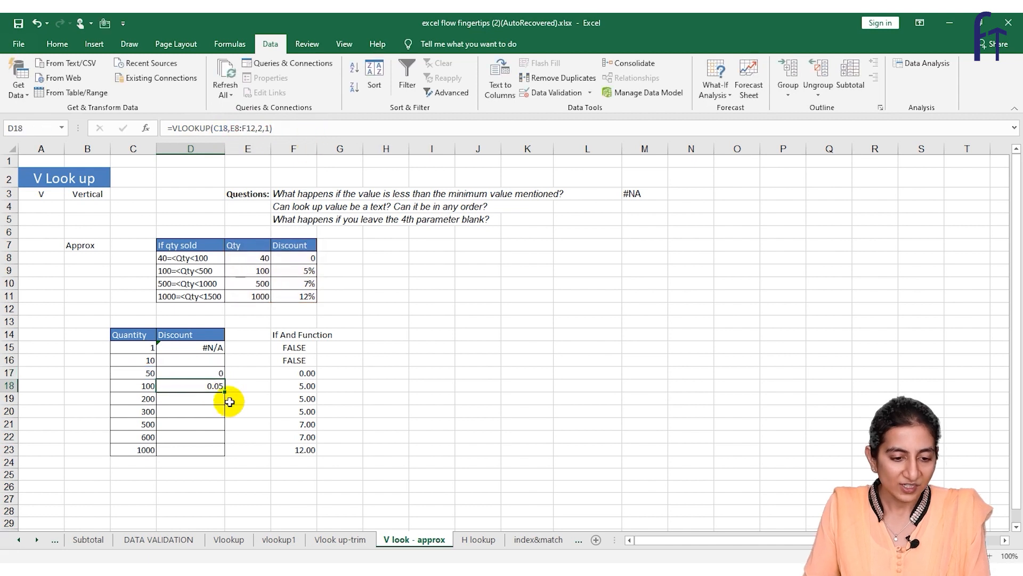
Fill the D18 formula down to D23 and inspect the lookup range used in D20.
drag(224, 394, 216, 451)
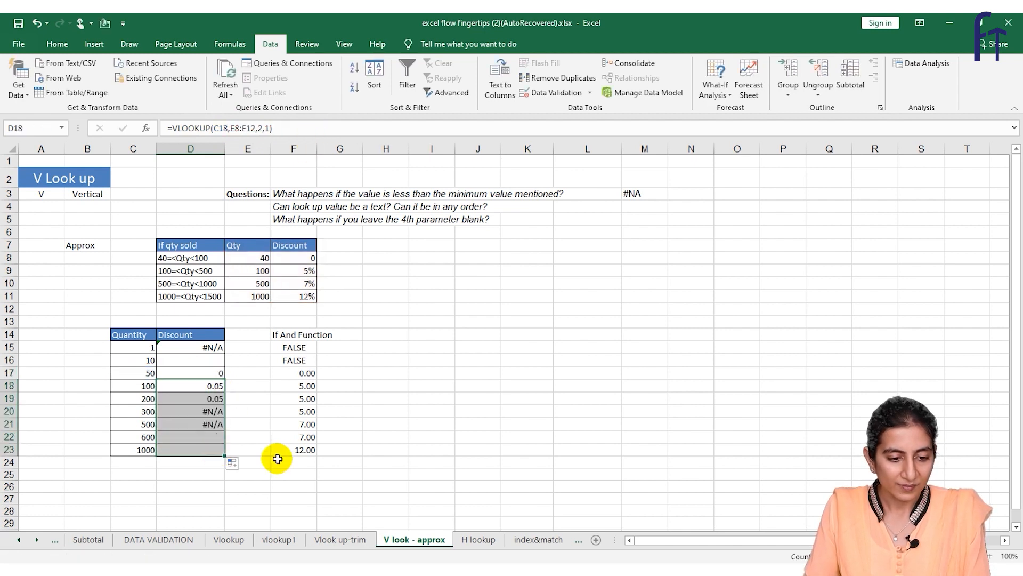
click(198, 408)
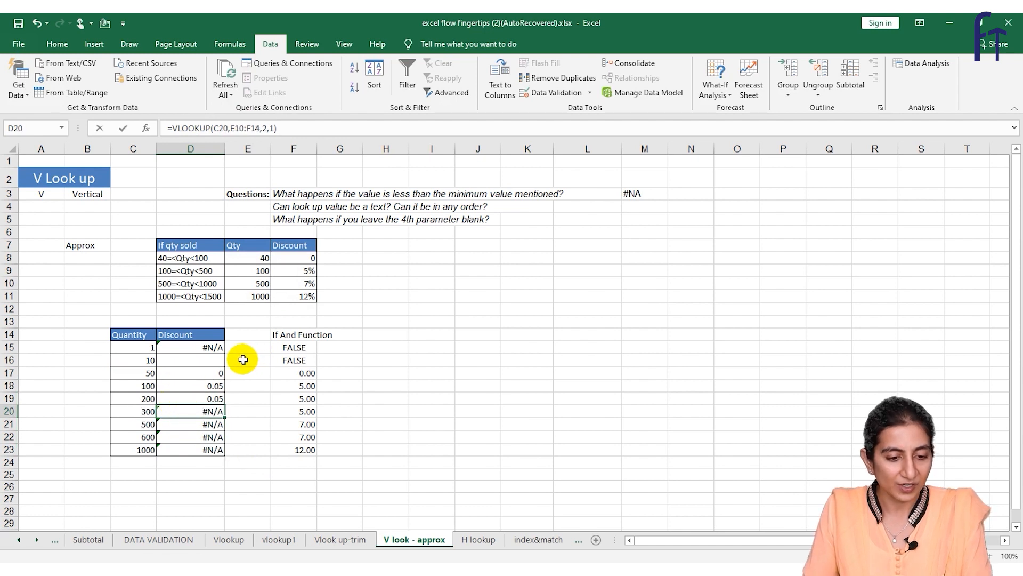
key(F2)
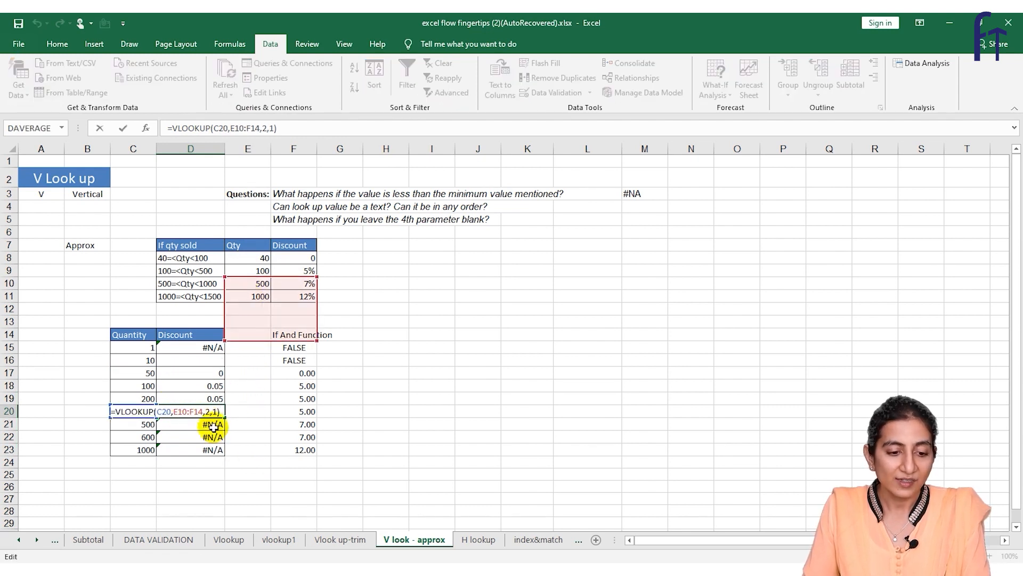
key(Escape)
click(198, 385)
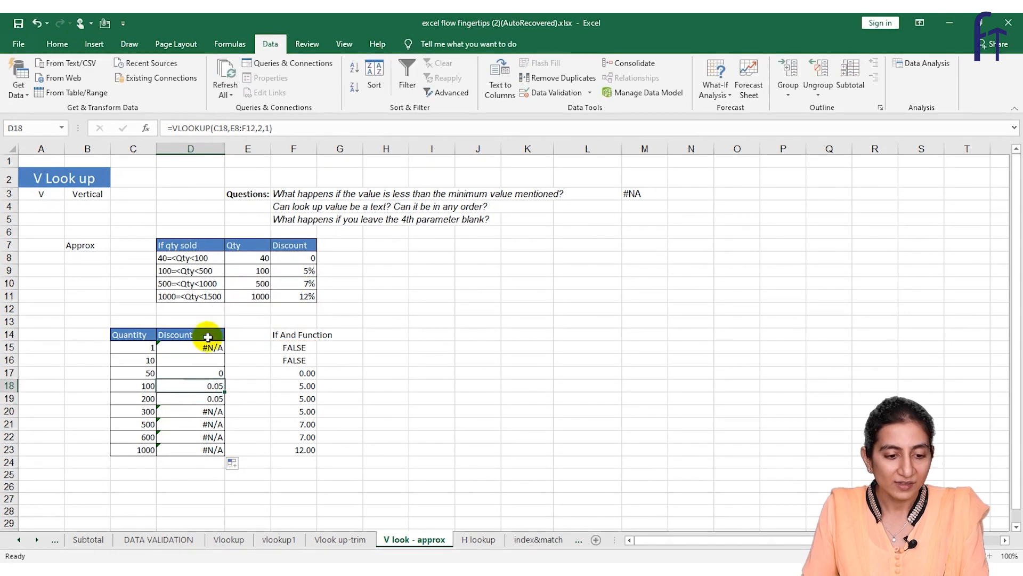
Fill the D17 formula with the locked table range down to D23 and check the copied cells.
click(194, 359)
click(194, 373)
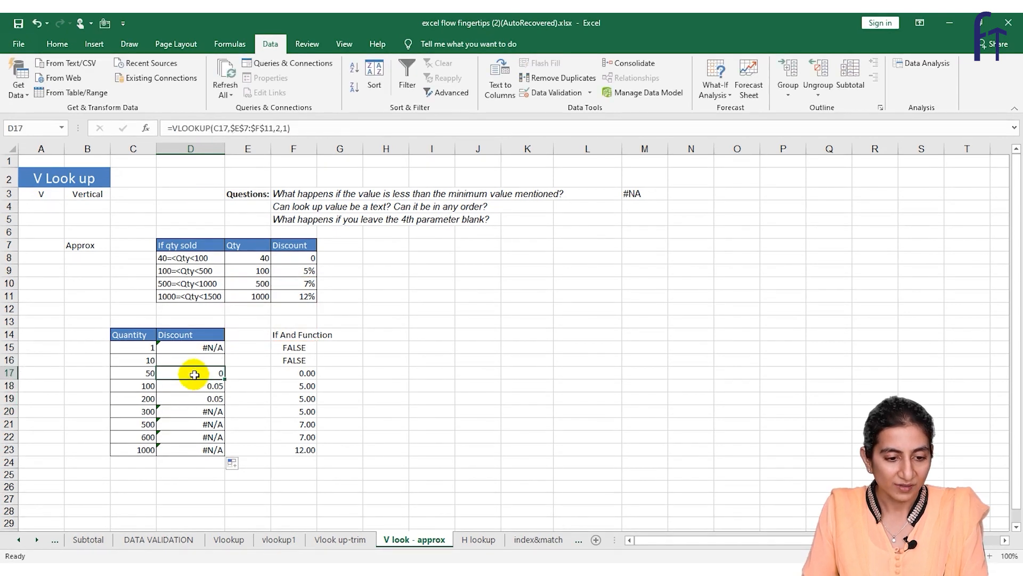
drag(225, 379, 215, 453)
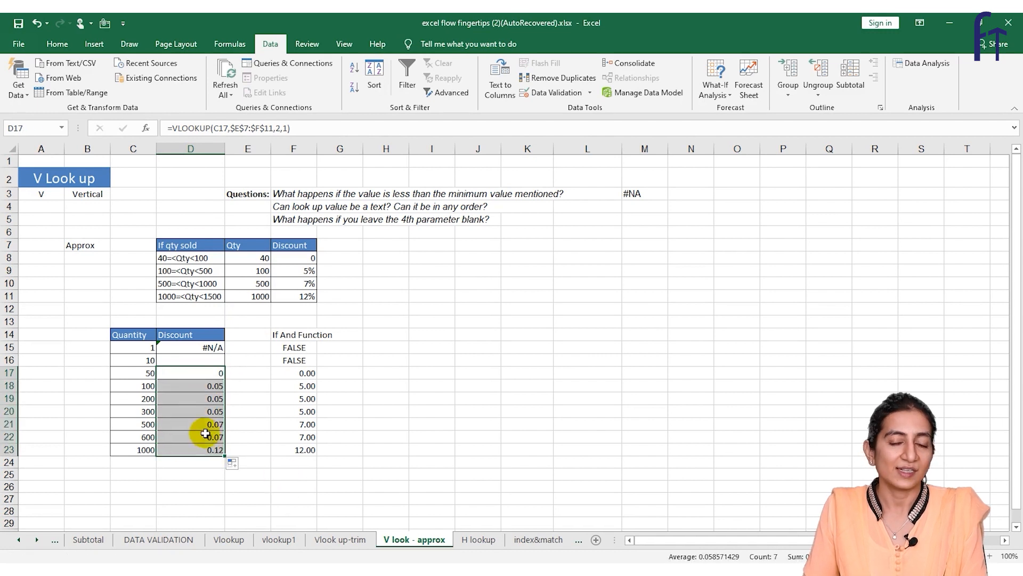
click(199, 386)
click(210, 425)
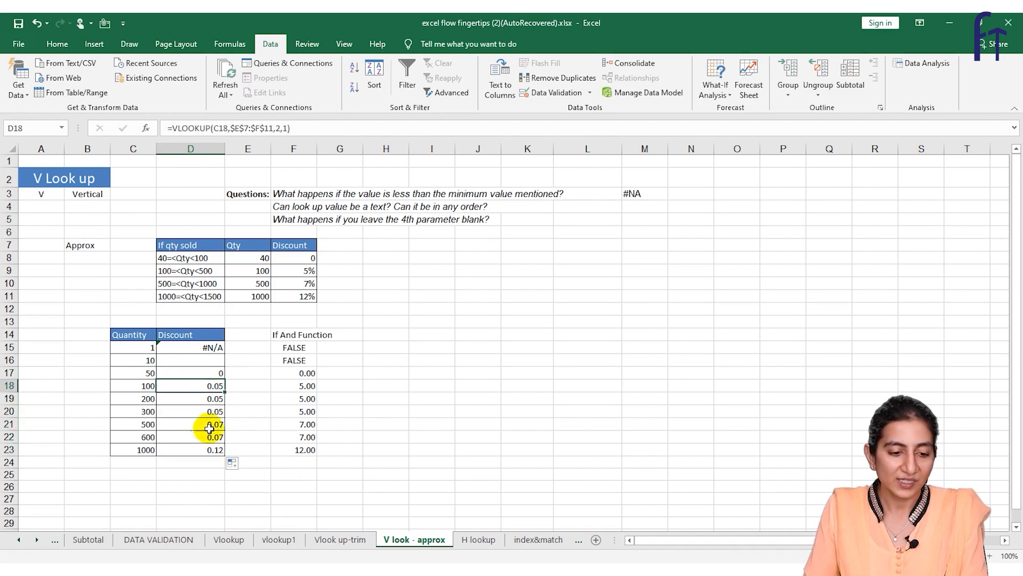
Check quantity 1000 against its slab and discount in row 11, and quantity 50 against the If And Function column.
click(142, 450)
click(166, 297)
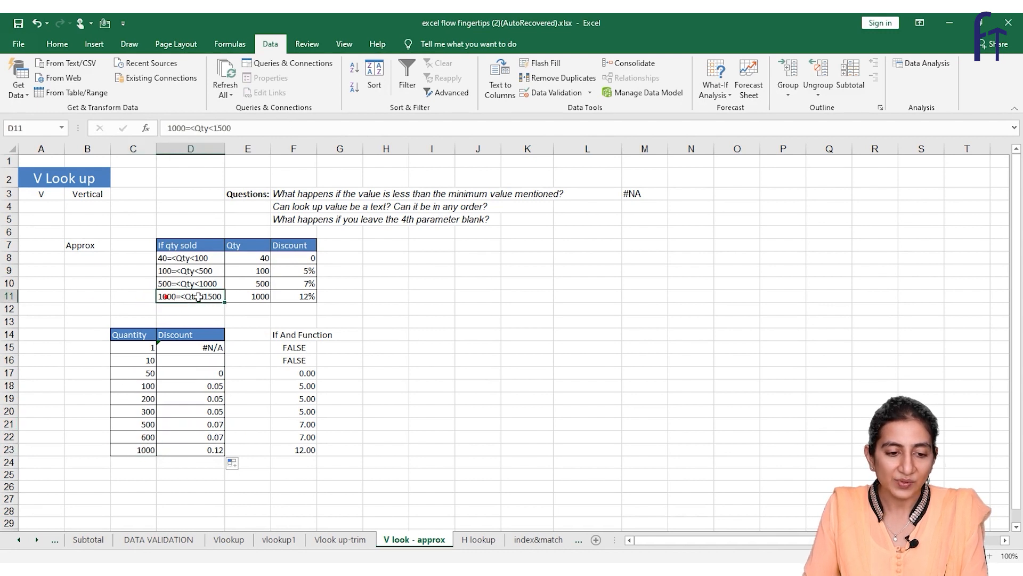
click(293, 297)
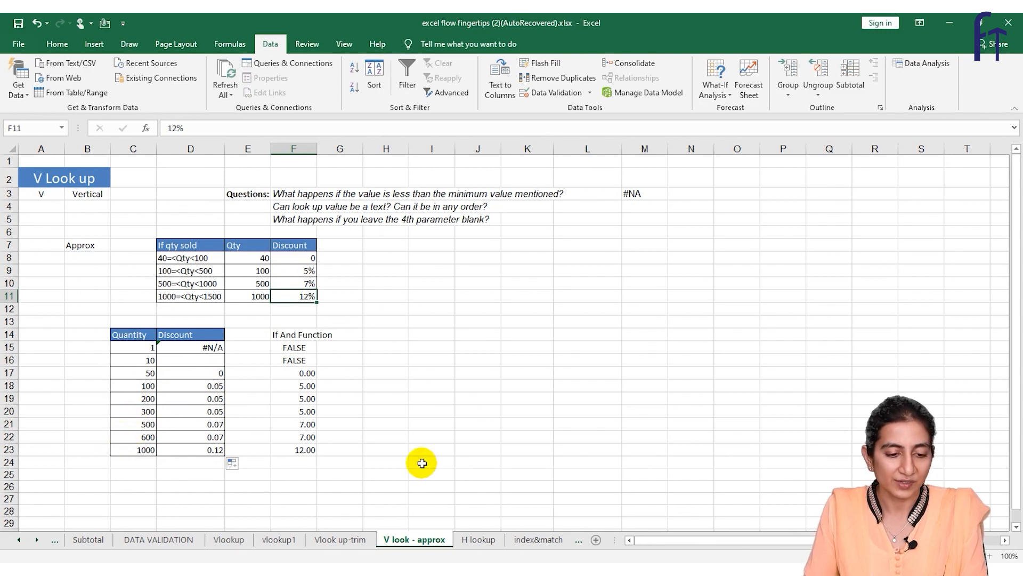
click(149, 375)
click(280, 372)
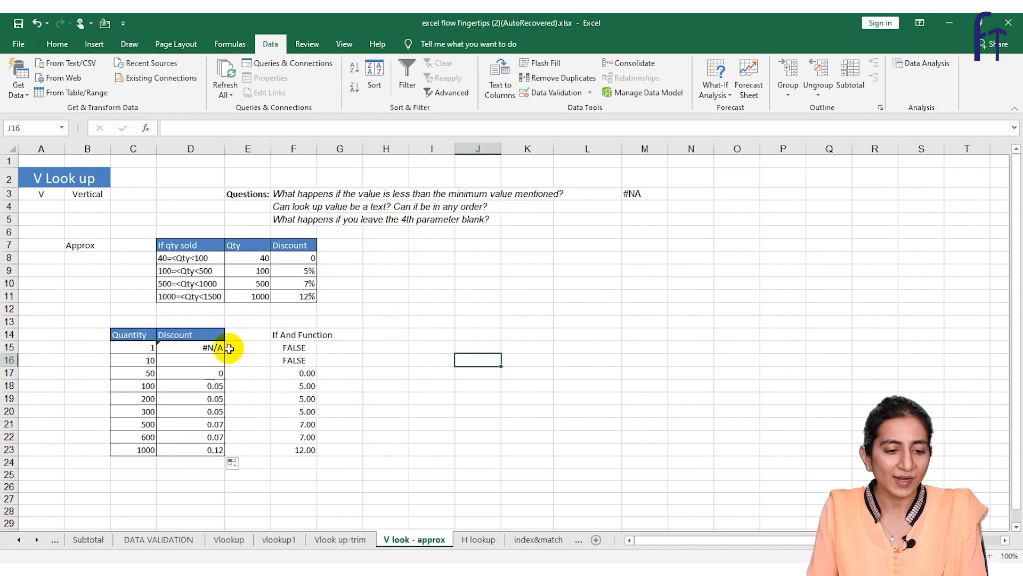
Enter =VLOOKUP(C16,E7:F11,2) in D16 for quantity 10, omitting the range_lookup argument, and reselect the cell.
click(188, 363)
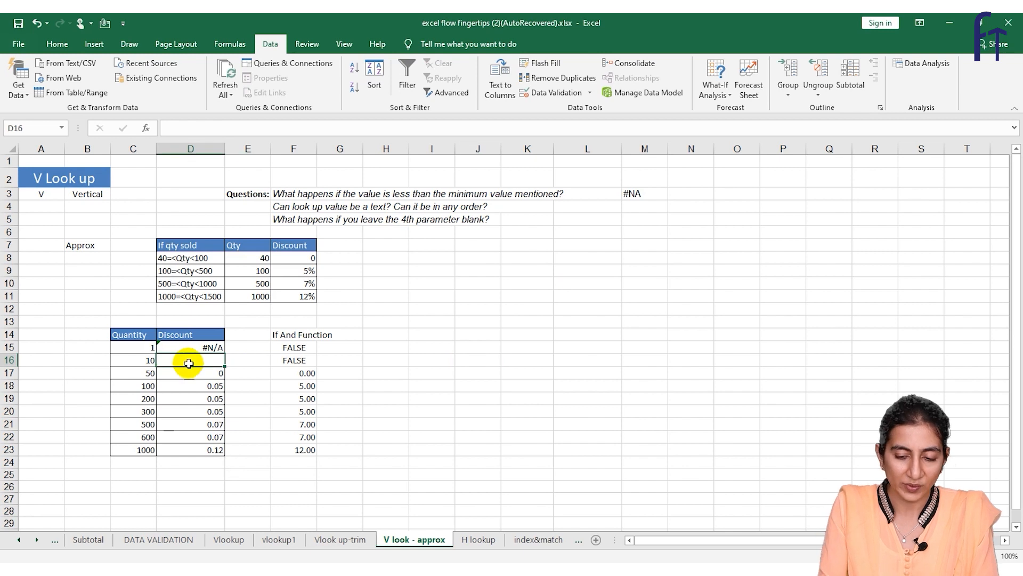
text(=VLOOKUP()
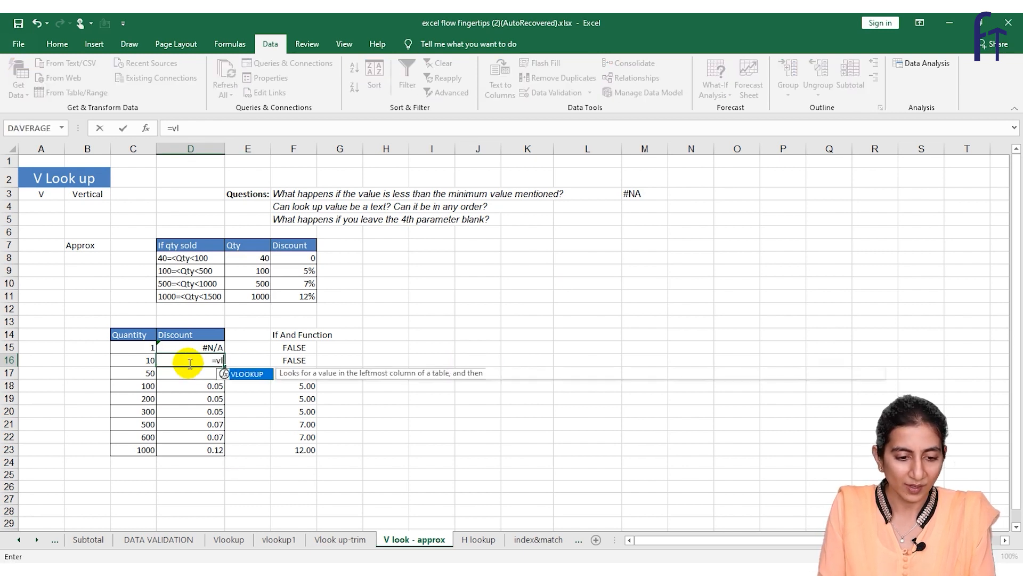
click(132, 362)
text(,)
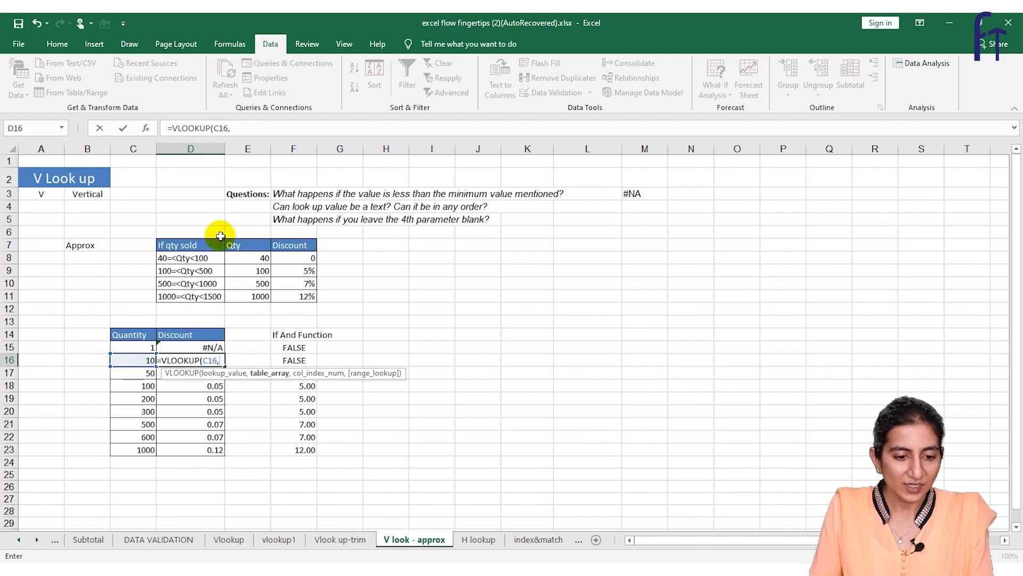
drag(240, 244, 308, 294)
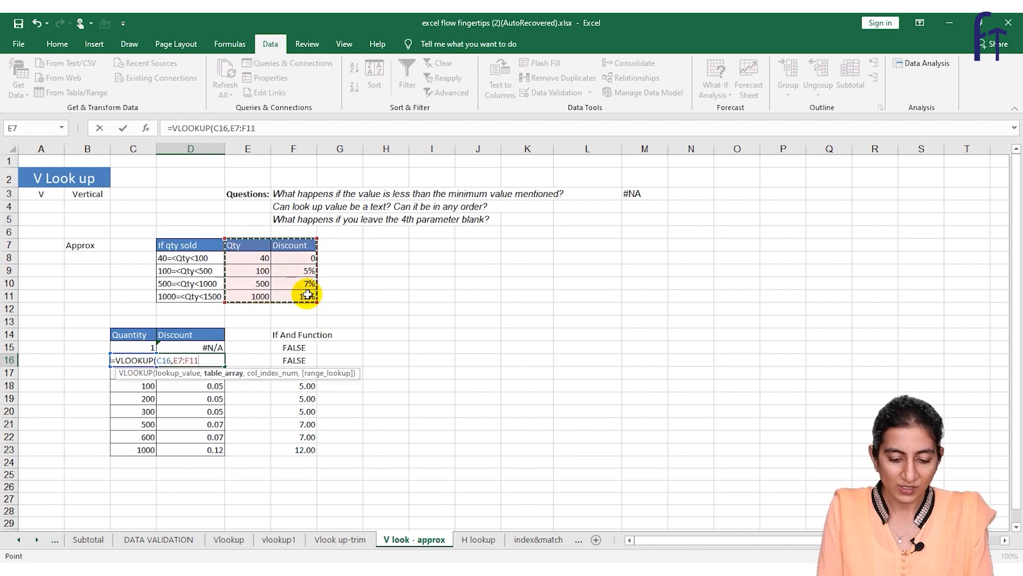
text(,2,)
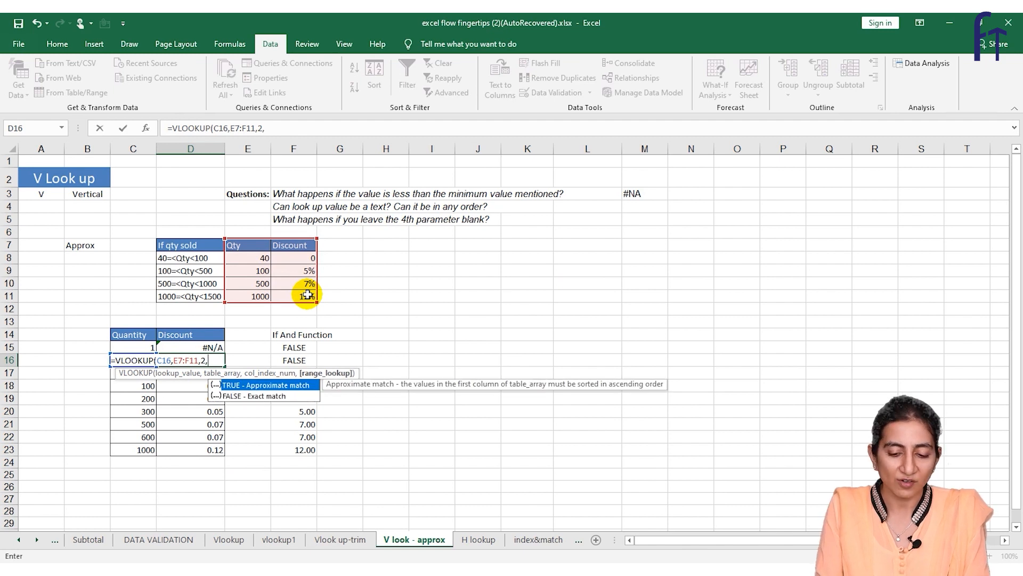
key(BackSpace)
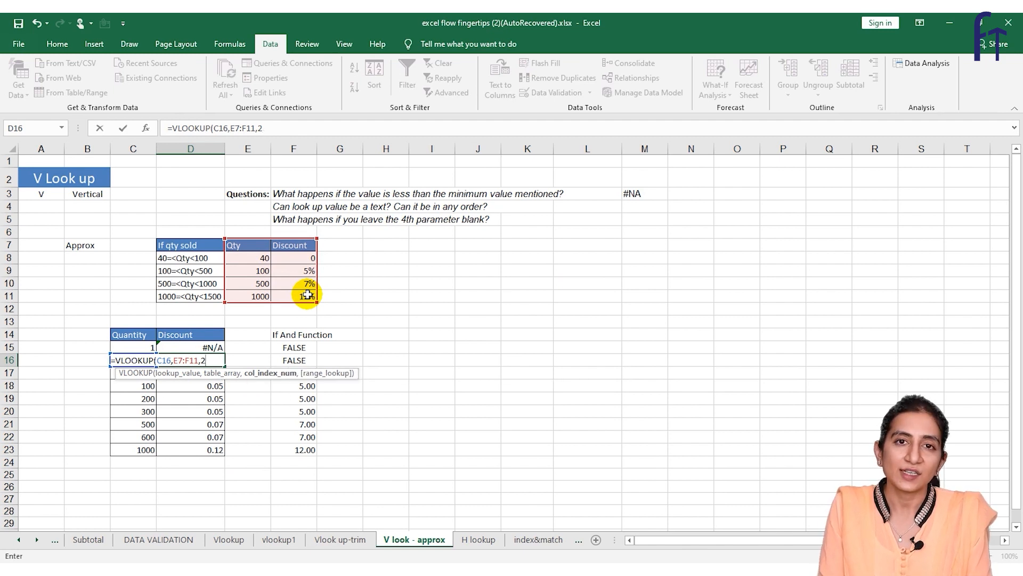
text())
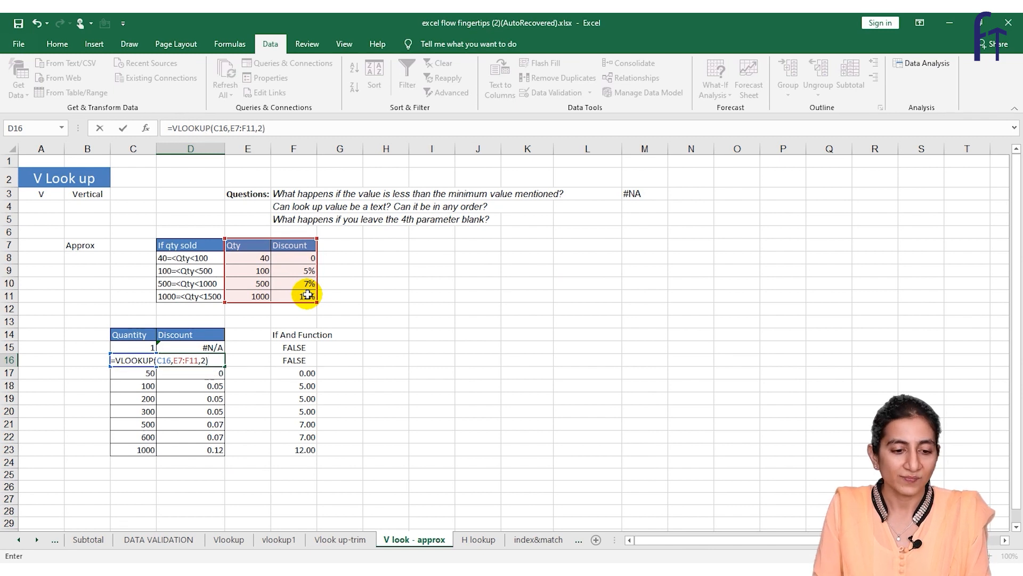
key(Return)
click(201, 359)
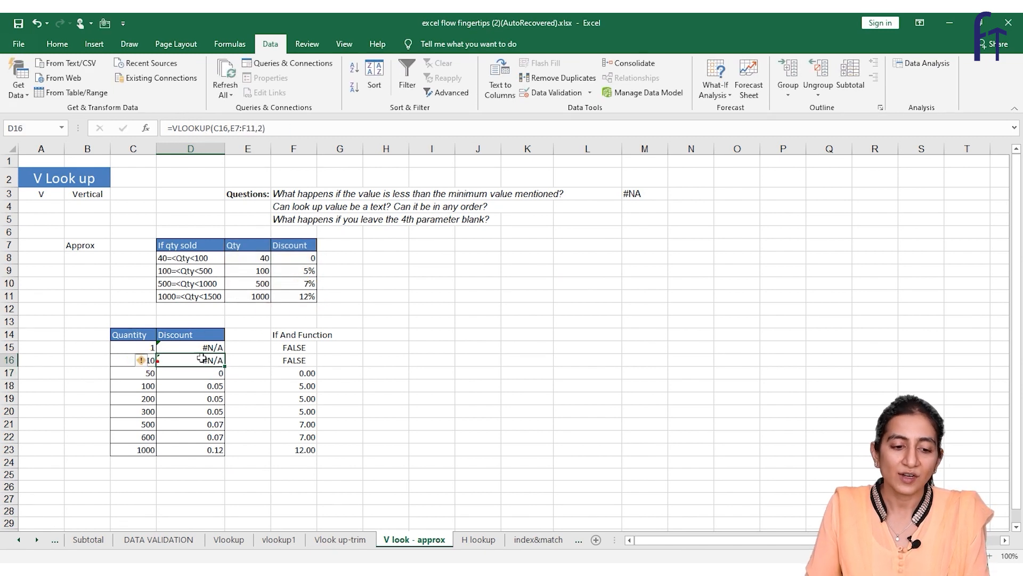